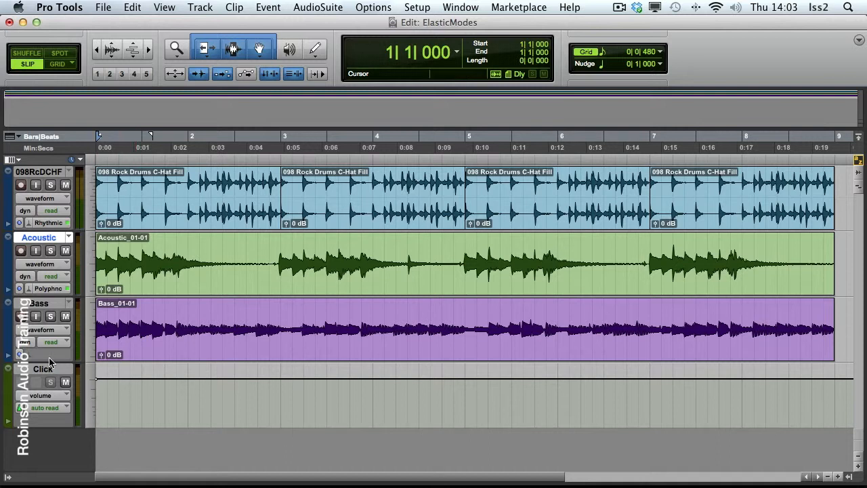
# Enable Monophonic Elastic Audio on the Bass track and quantize its clip's Elastic Audio events to a 1/16 note grid
pyautogui.click(28, 354)
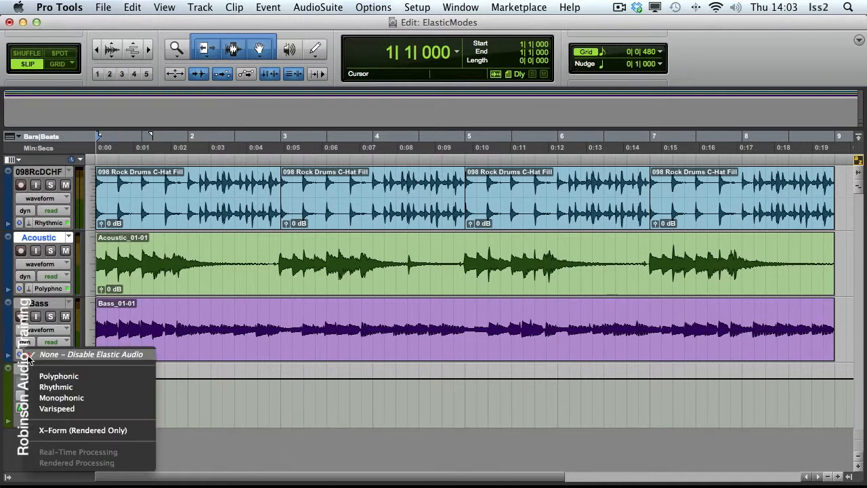
pyautogui.click(96, 395)
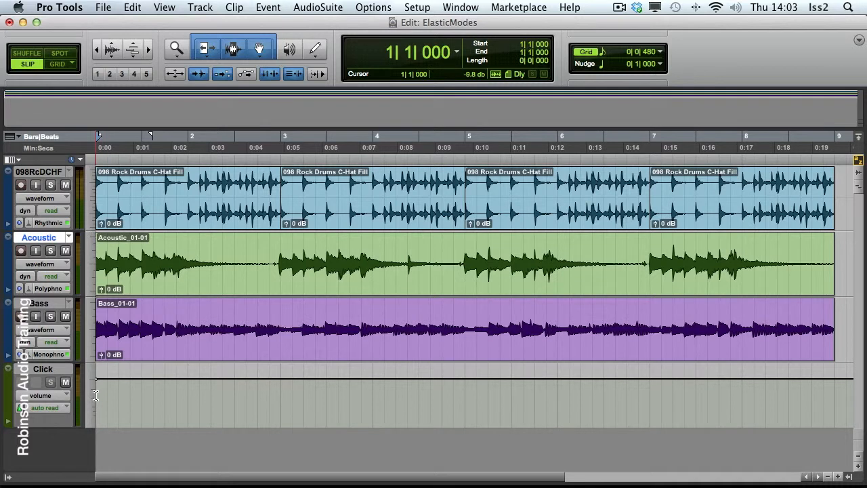
pyautogui.click(205, 350)
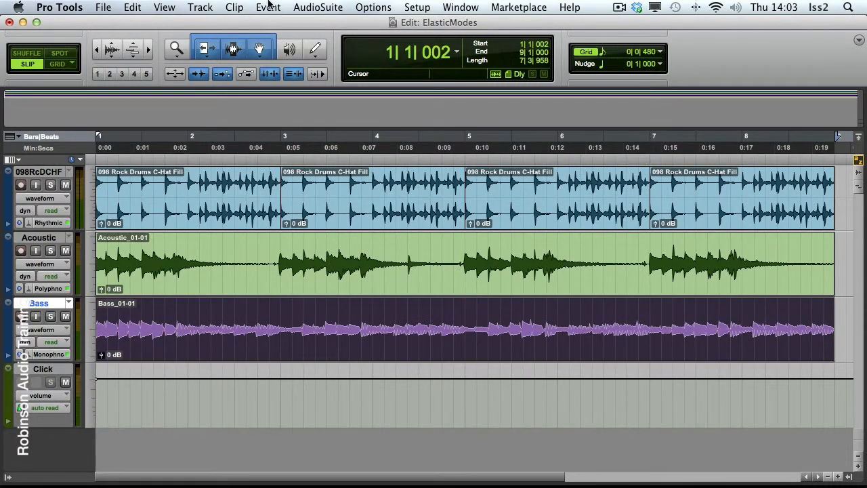
pyautogui.click(268, 7)
pyautogui.moveTo(308, 49)
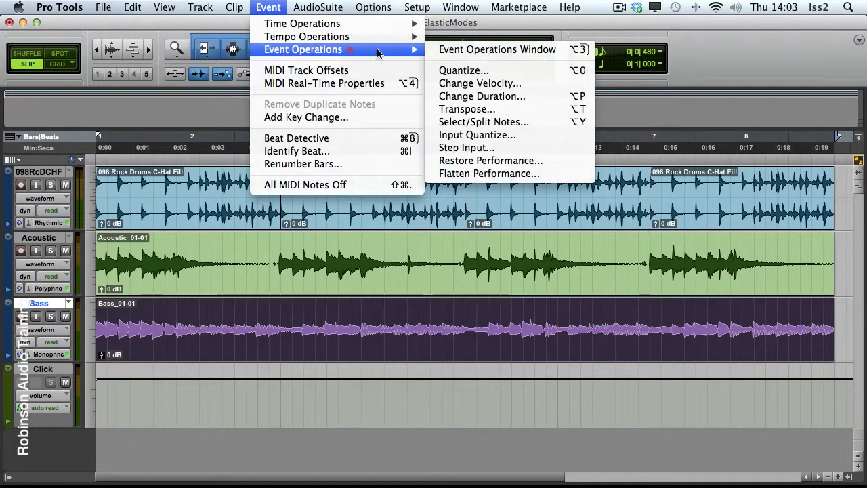
pyautogui.click(455, 71)
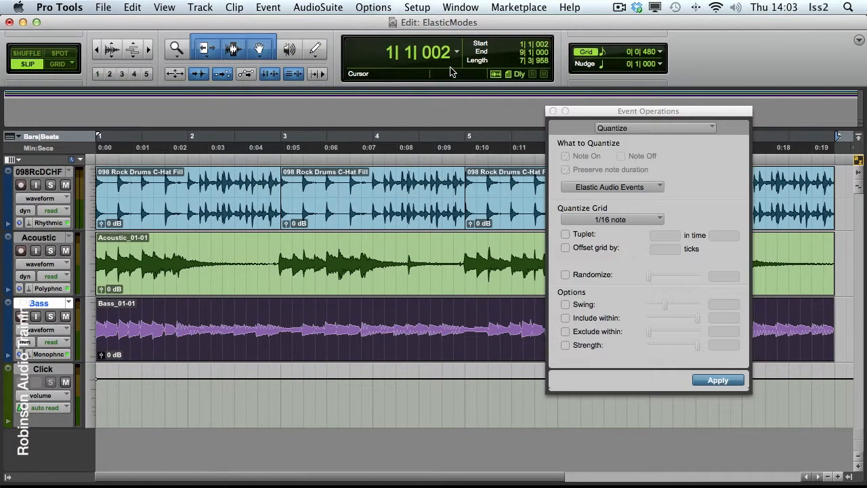
pyautogui.moveTo(596, 112); pyautogui.dragTo(378, 28)
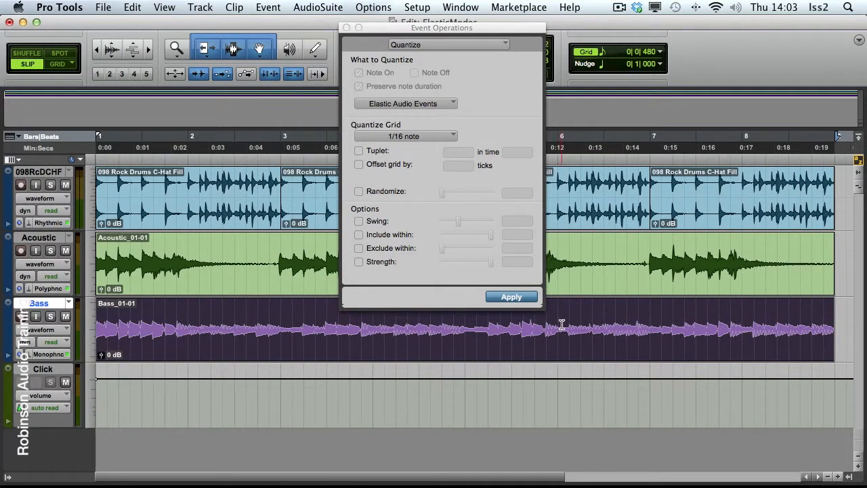
pyautogui.click(511, 298)
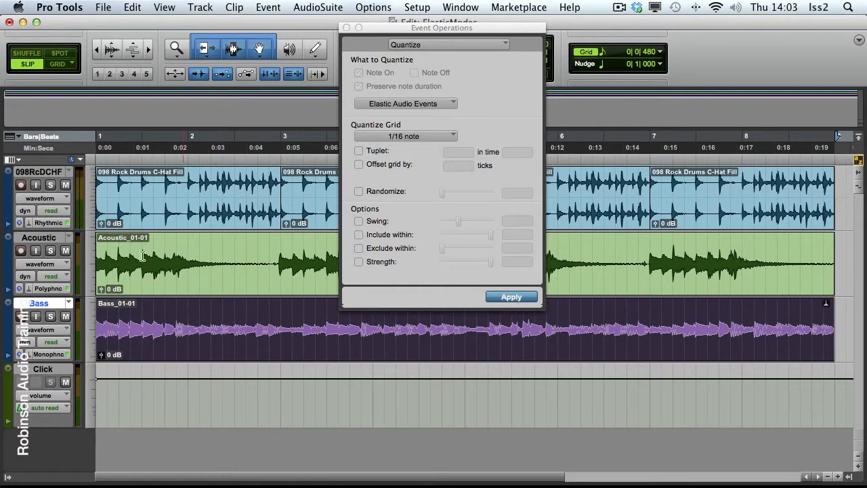
# Switch the Bass track to warp view and play it back in solo, closing the Event Operations window
pyautogui.click(64, 330)
pyautogui.click(65, 320)
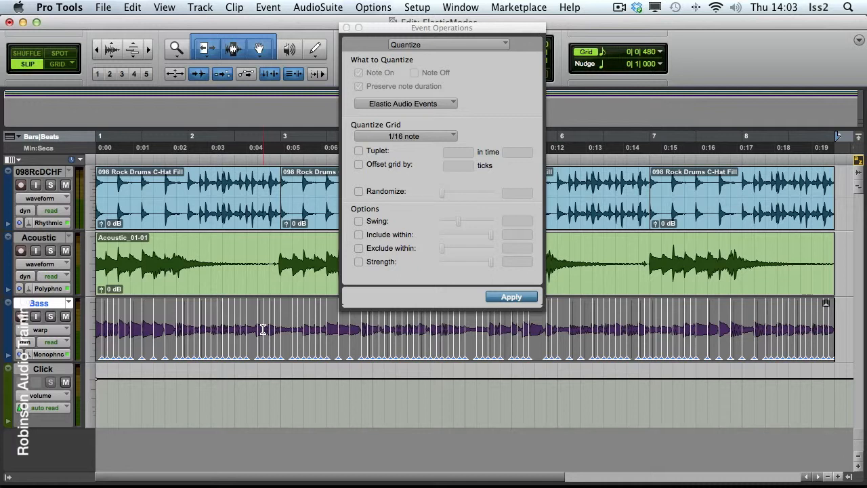
pyautogui.click(51, 317)
pyautogui.press('KP_7')
pyautogui.press('space')
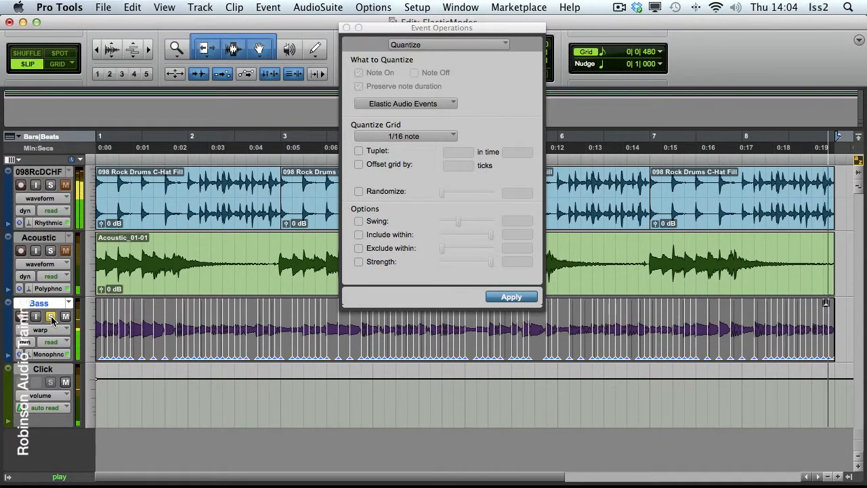
pyautogui.press('space')
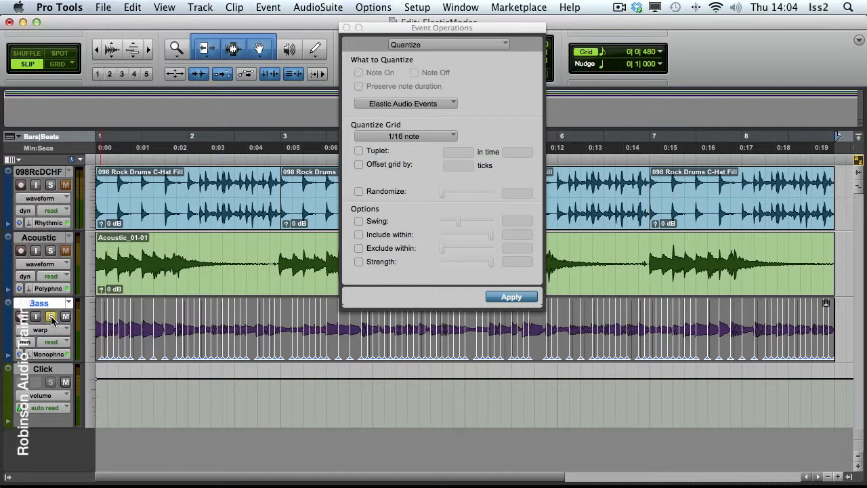
pyautogui.press('ctrl+alt+super+w')
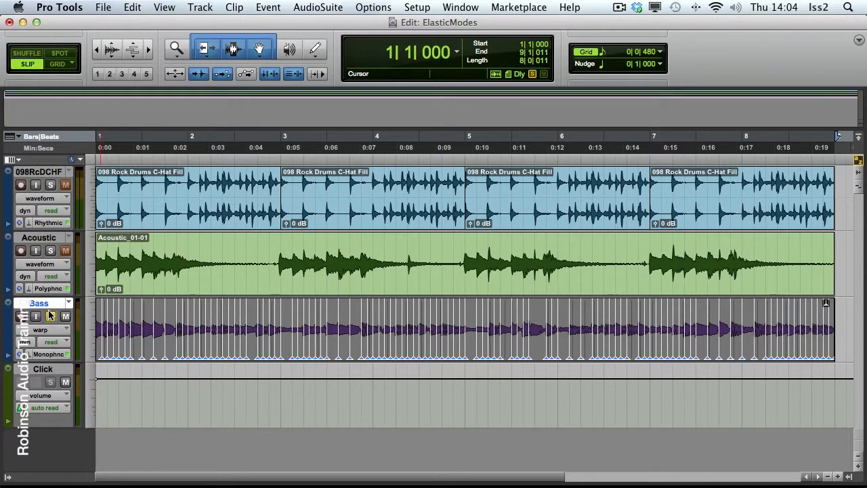
# Solo the Acoustic track and open the Elastic Properties of its Acoustic_01-01 clip
pyautogui.click(50, 251)
pyautogui.click(217, 279)
pyautogui.rightClick(217, 280)
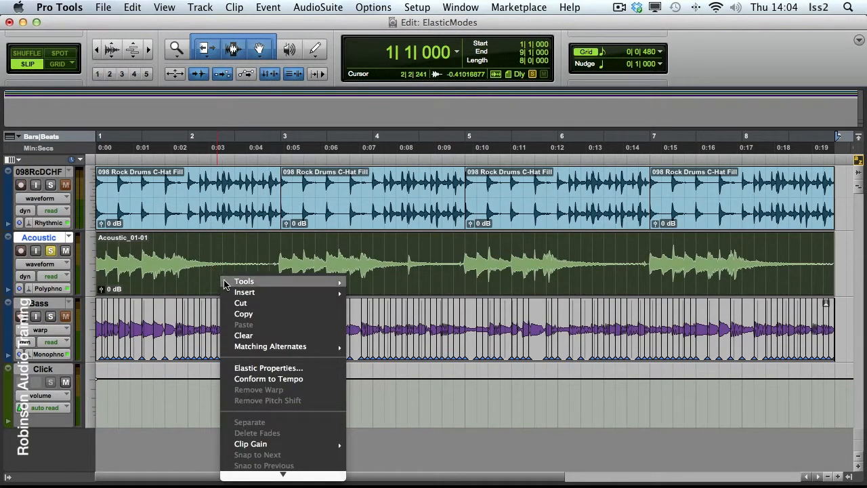
pyautogui.click(270, 368)
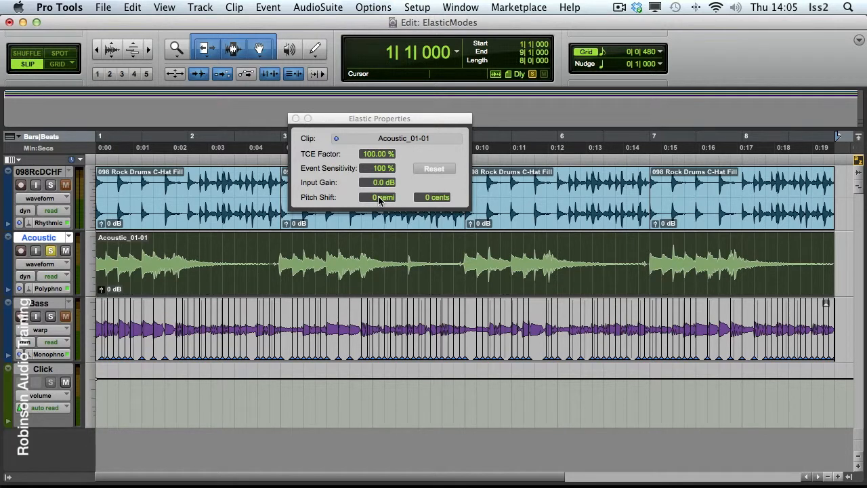
# Play back the opening of the soloed Acoustic clip before altering its pitch
pyautogui.press('space')
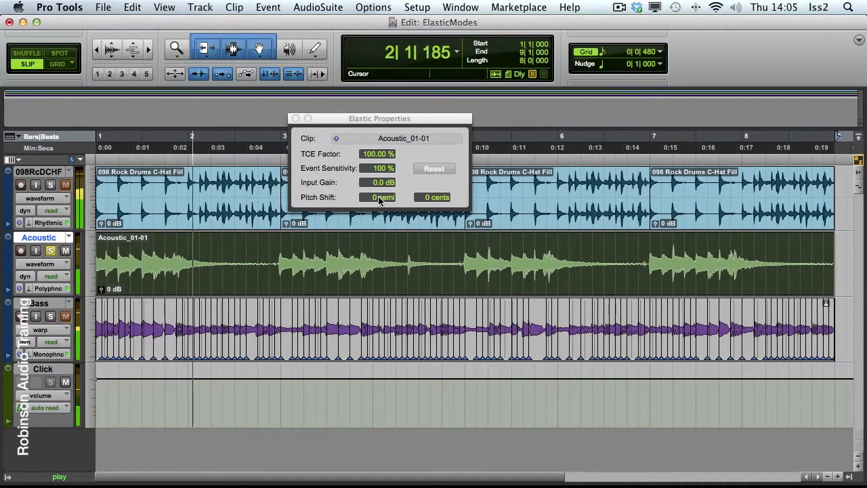
pyautogui.press('KP_7')
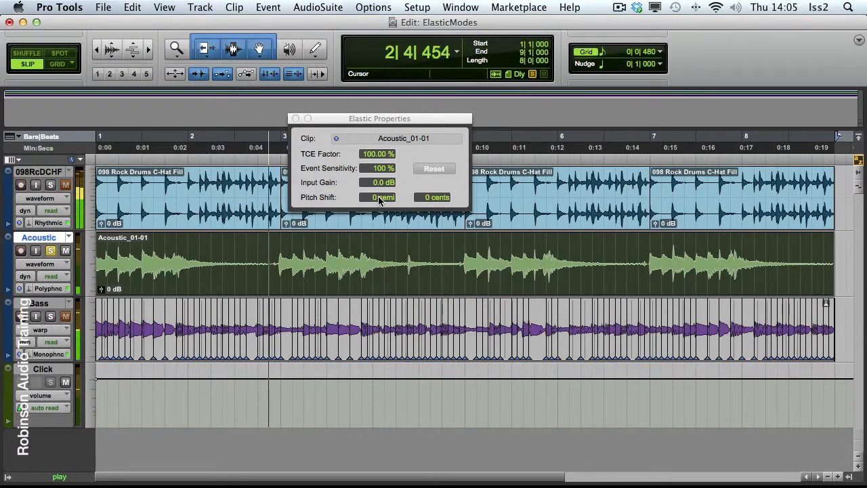
pyautogui.press('space')
# Set the Acoustic clip's pitch shift to +7 semitones and play back the result
pyautogui.click(379, 197)
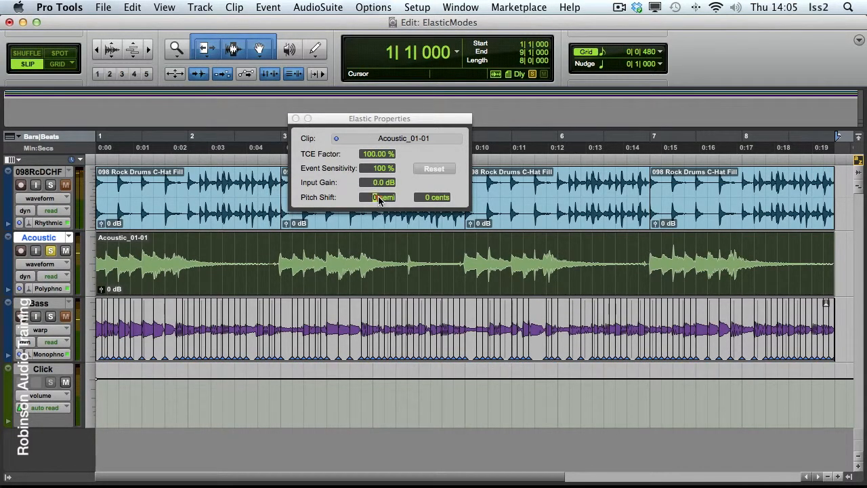
pyautogui.moveTo(378, 195); pyautogui.dragTo(379, 191)
pyautogui.moveTo(379, 192); pyautogui.dragTo(379, 193)
pyautogui.press('space')
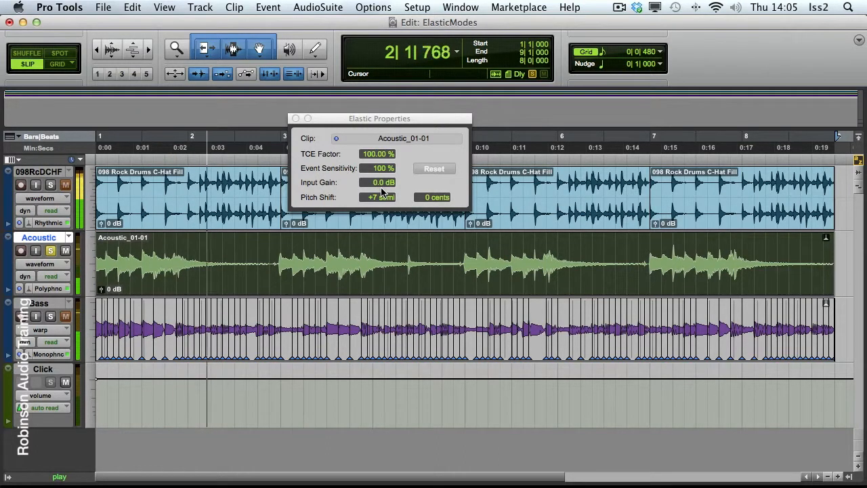
pyautogui.press('space')
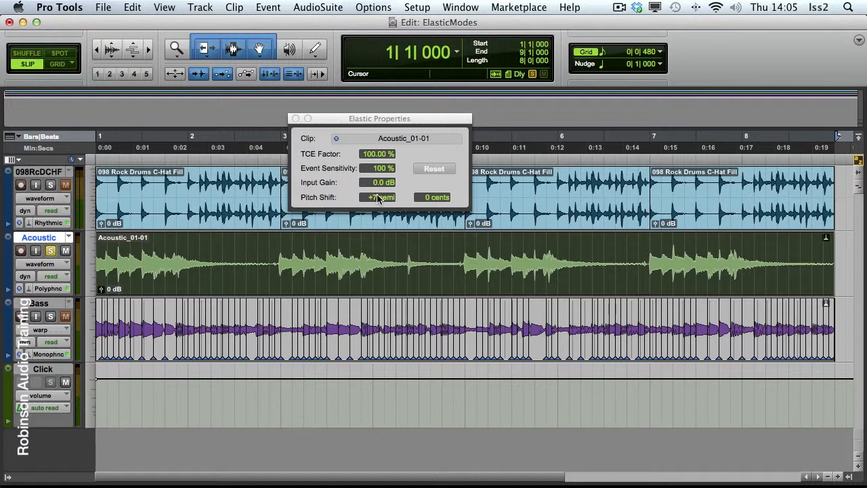
# Lower the Acoustic clip's pitch shift to -12 semitones and play back the result
pyautogui.moveTo(376, 198); pyautogui.dragTo(376, 217)
pyautogui.press('space')
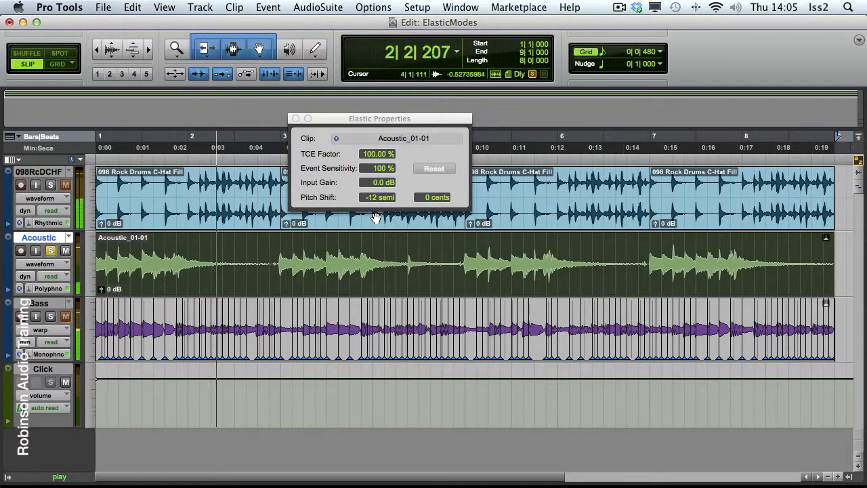
pyautogui.press('space')
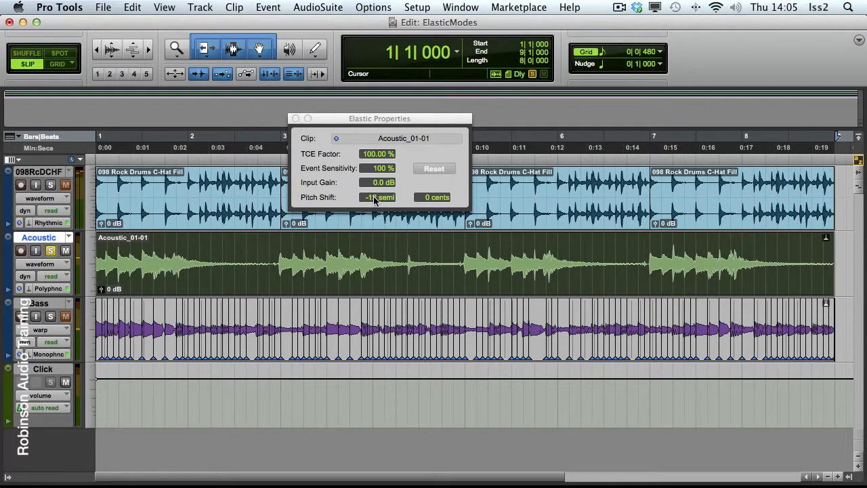
# Set the Acoustic clip's pitch shift back to 0 semitones
pyautogui.click(374, 198)
pyautogui.write('0')
pyautogui.press('KP_Enter')
# Stretch the Acoustic clip by setting its TCE factor to 394%
pyautogui.moveTo(374, 160); pyautogui.dragTo(375, 24)
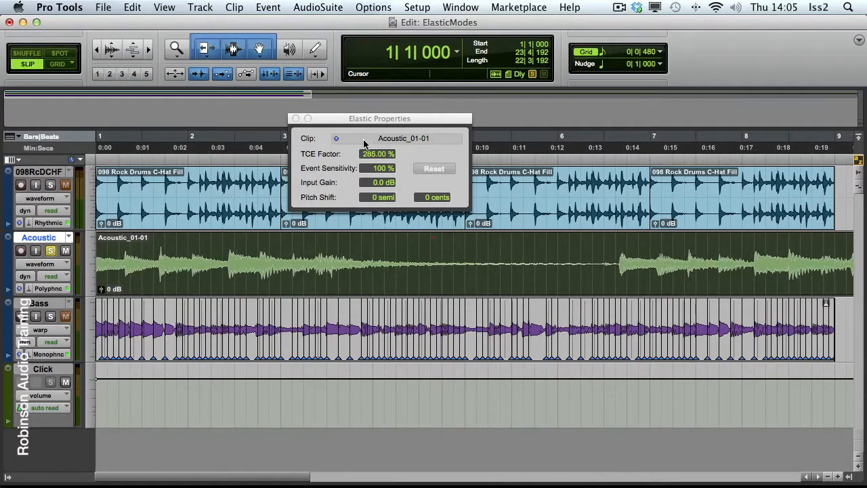
pyautogui.moveTo(368, 156); pyautogui.dragTo(377, 75)
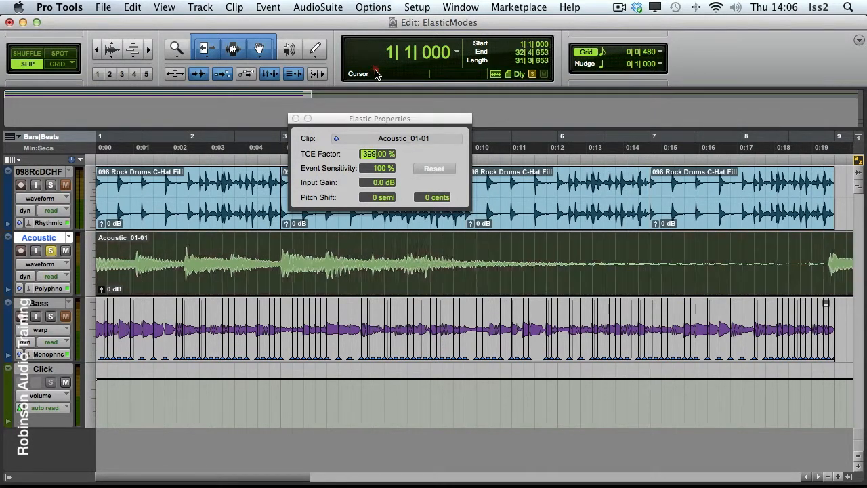
pyautogui.moveTo(378, 76); pyautogui.dragTo(377, 77)
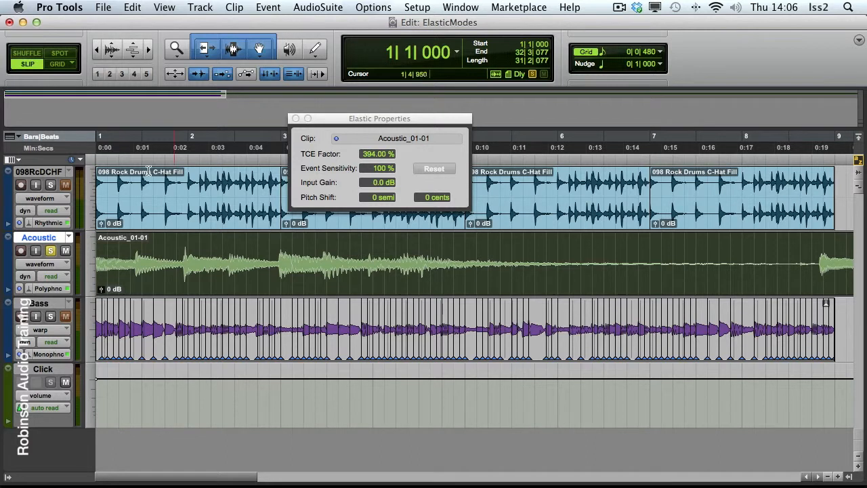
# Open the Acoustic track's Polyphonic Elastic Audio settings below the tracks' clips and play back the stretched clip
pyautogui.click(47, 290)
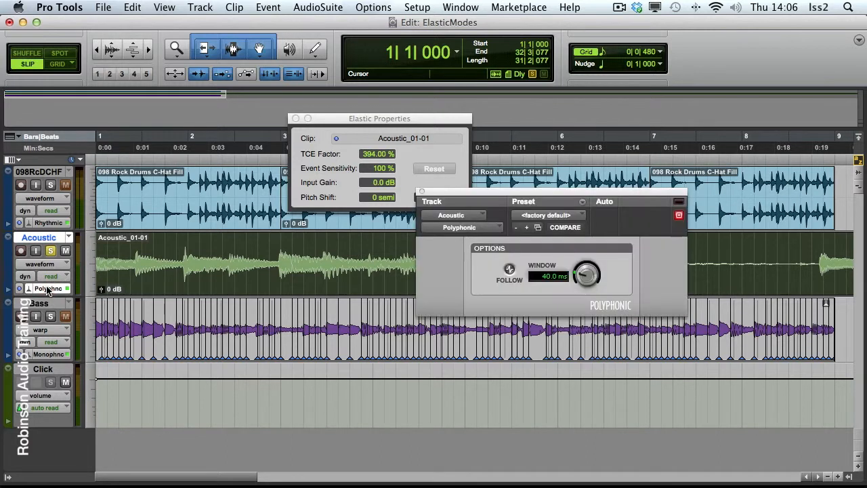
pyautogui.moveTo(549, 196); pyautogui.dragTo(440, 342)
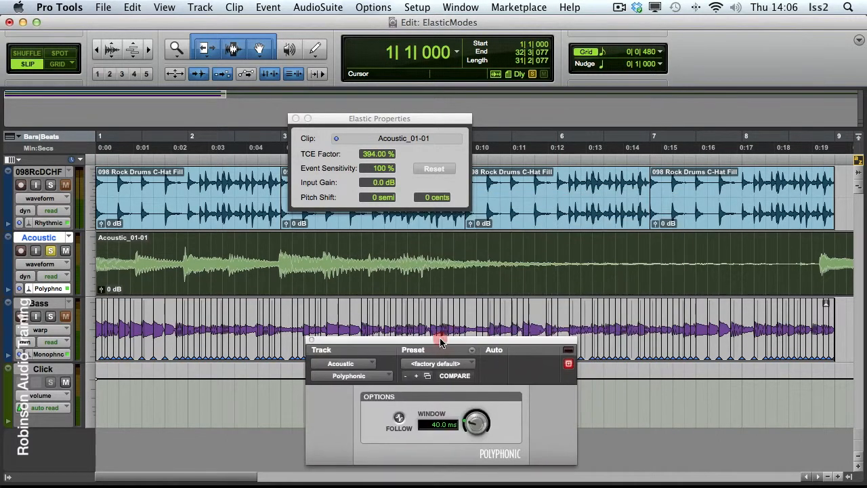
pyautogui.press('space')
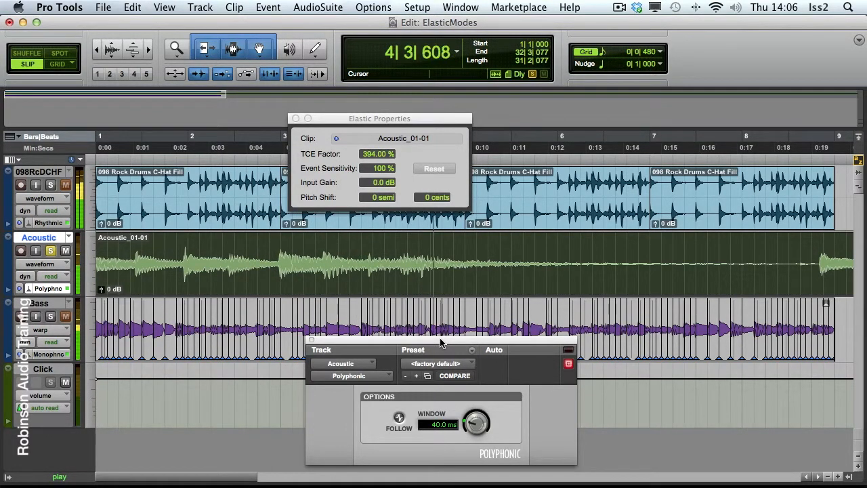
pyautogui.press('space')
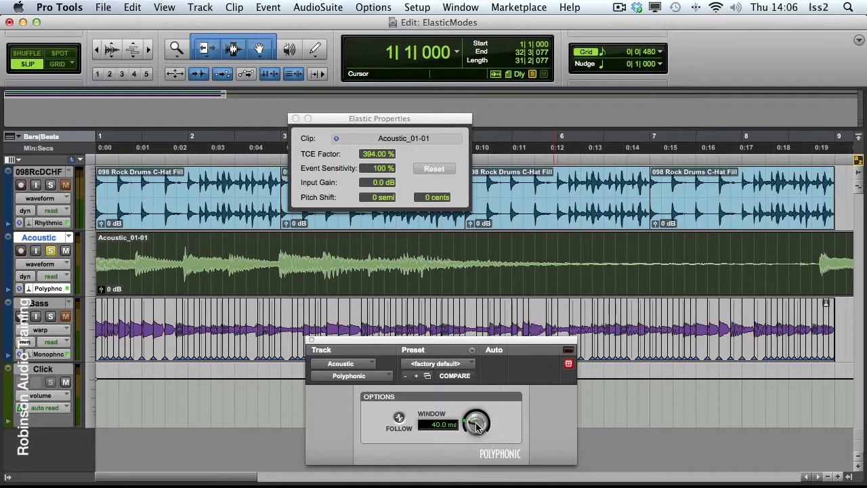
# Reduce the Polyphonic window length to 6.0 ms and play back the stretched Acoustic clip
pyautogui.moveTo(476, 425); pyautogui.dragTo(479, 474)
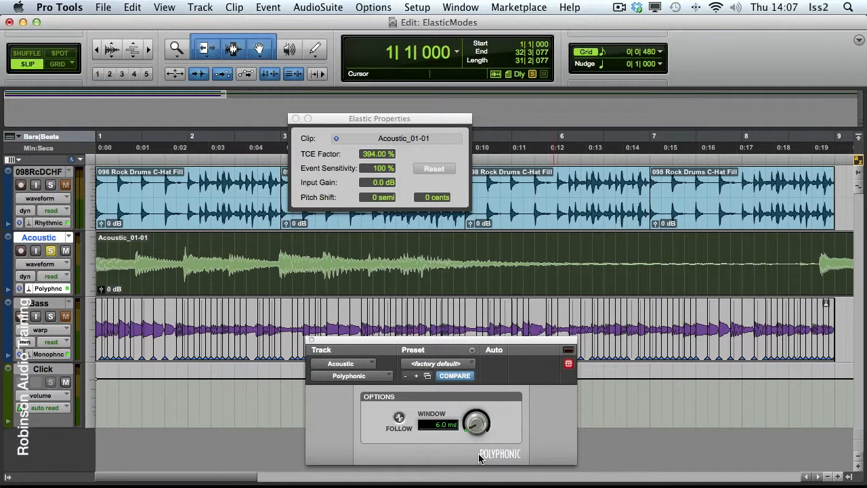
pyautogui.press('space')
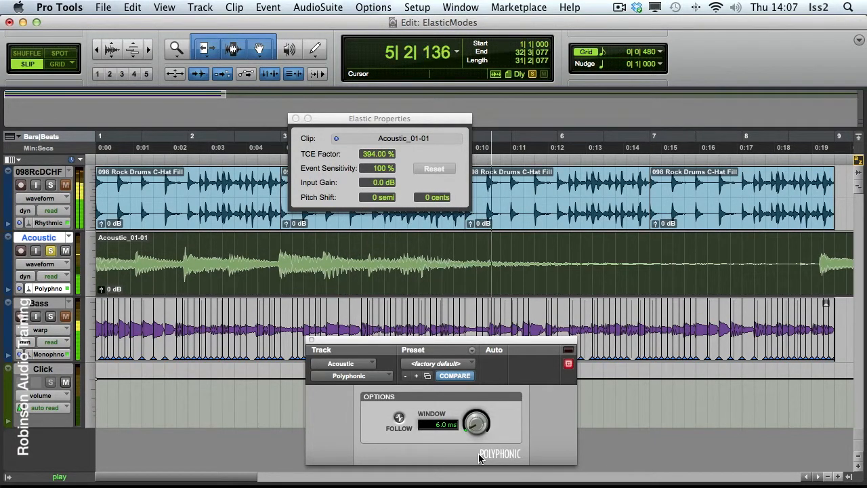
pyautogui.press('space')
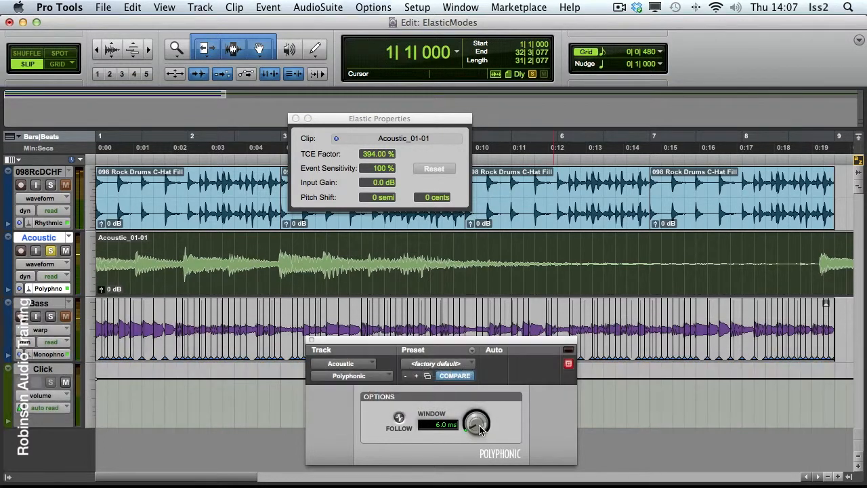
# Increase the Polyphonic window length to 185.0 ms and play back the stretched Acoustic clip
pyautogui.moveTo(476, 423); pyautogui.dragTo(499, 243)
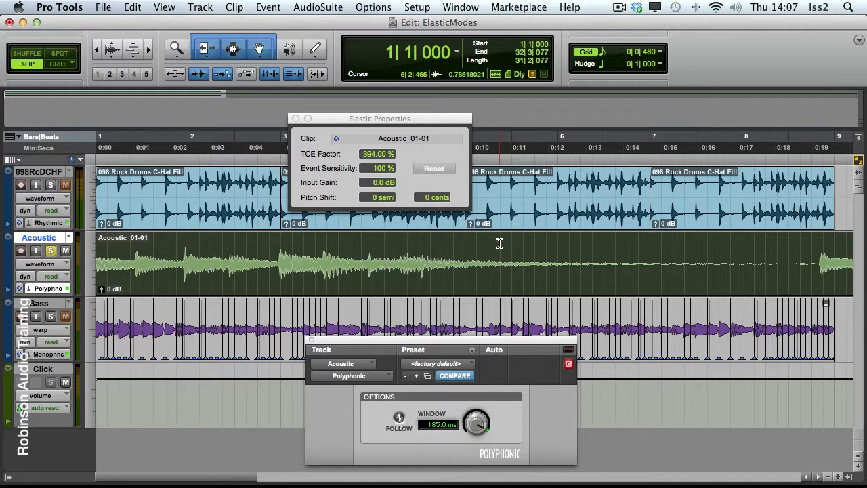
pyautogui.press('space')
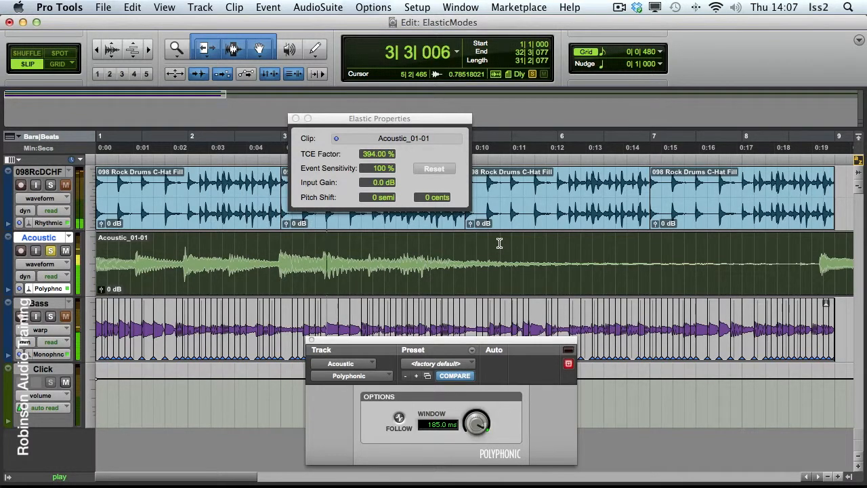
pyautogui.press('space')
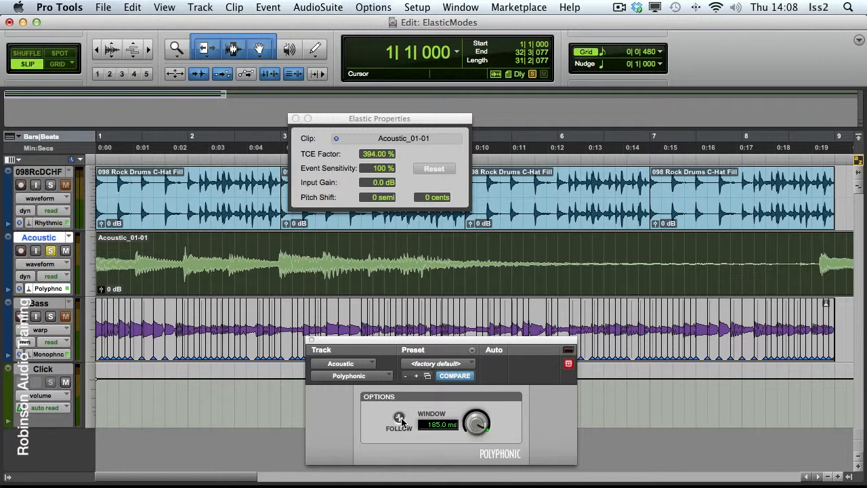
# Play the stretched Acoustic clip without envelope following, stop playback and enable the Polyphonic Follow option
pyautogui.press('space')
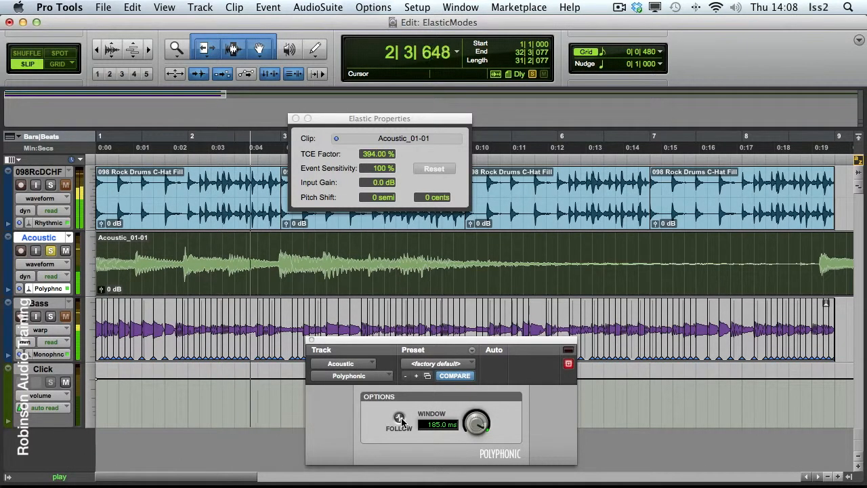
pyautogui.press('space')
pyautogui.click(399, 418)
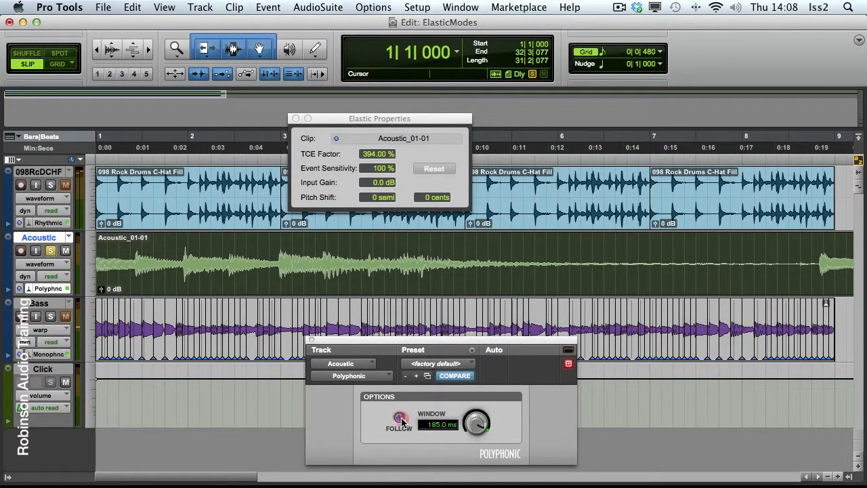
# Play back the stretched Acoustic clip with Follow enabled, then stop playback
pyautogui.press('space')
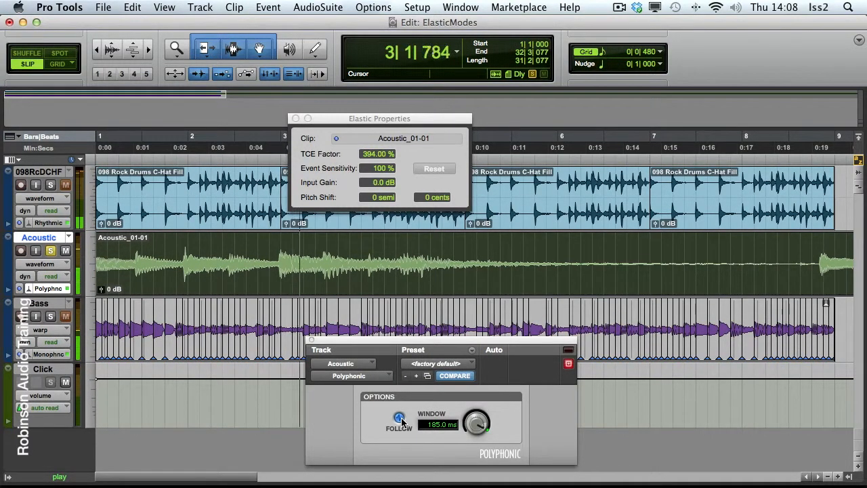
pyautogui.press('space')
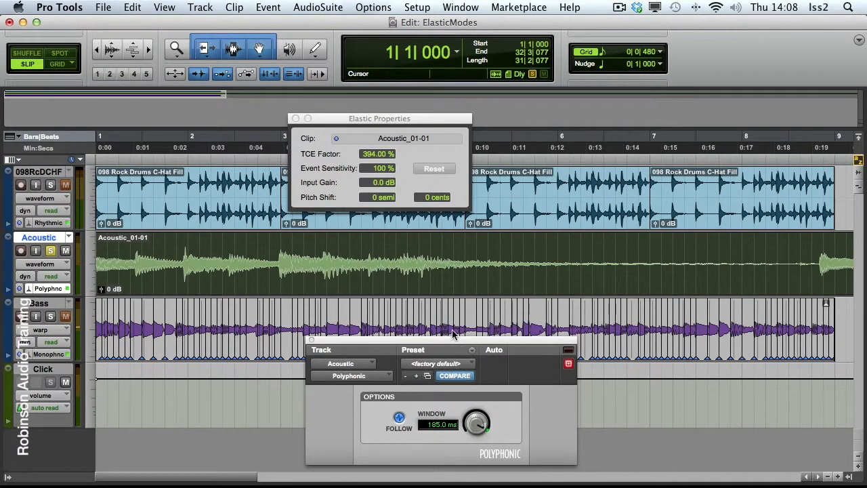
# Select about the first four bars of the Acoustic clip and set up an Interleaved WAV bounce with Import After Bounce enabled
pyautogui.moveTo(468, 264); pyautogui.dragTo(66, 273)
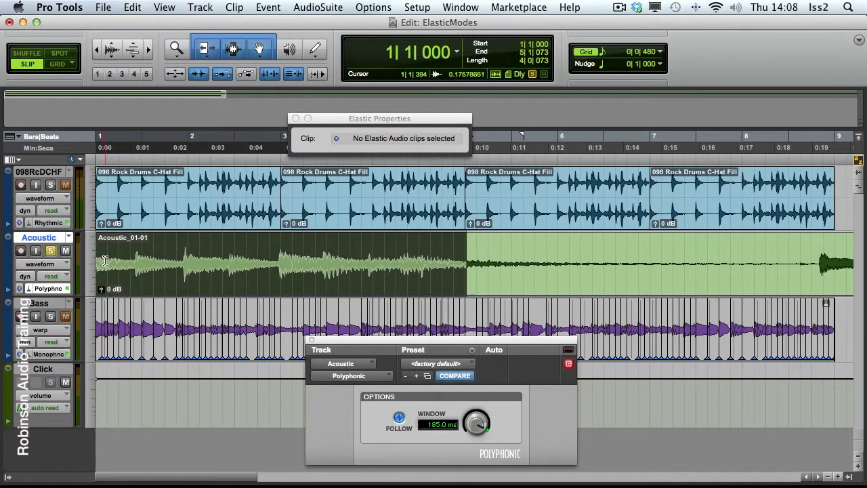
pyautogui.press('alt+super+b')
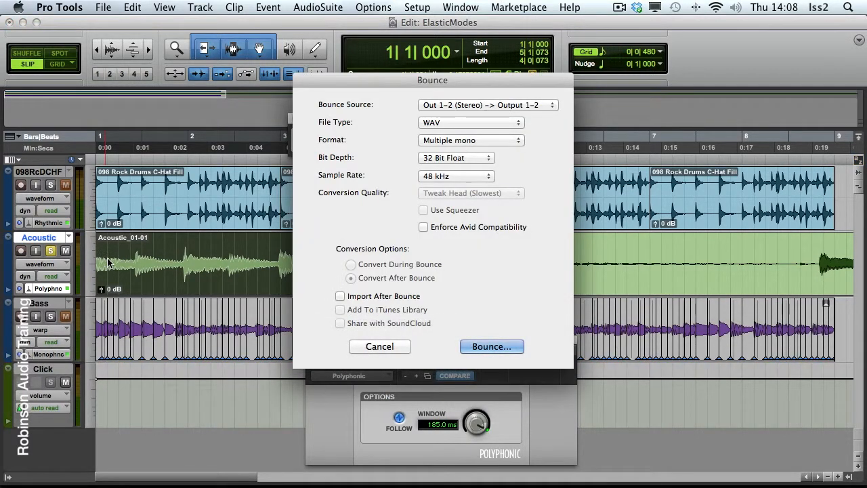
pyautogui.click(424, 140)
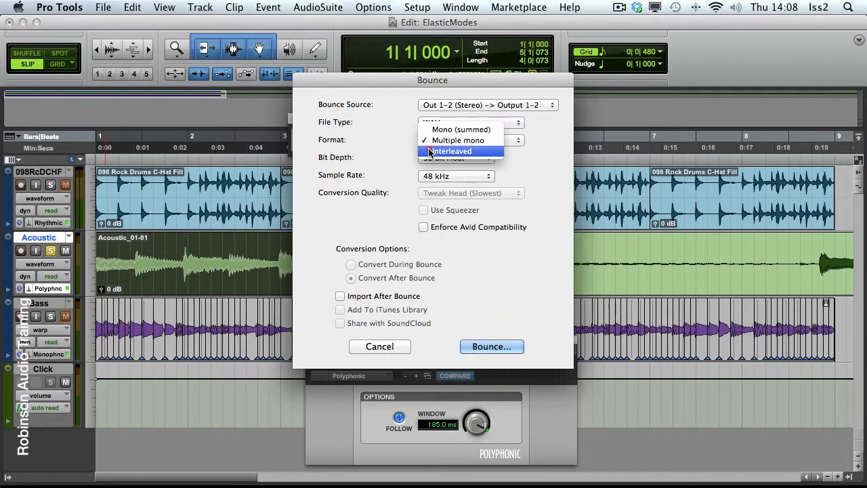
pyautogui.click(447, 149)
pyautogui.click(340, 296)
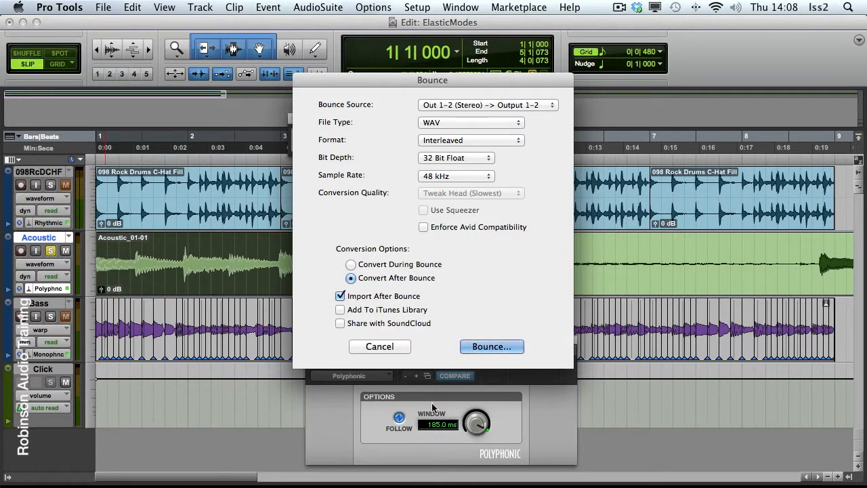
# Bounce the selection as FollowOn in the Audio Files folder and import it to a new track at Session Start
pyautogui.click(493, 347)
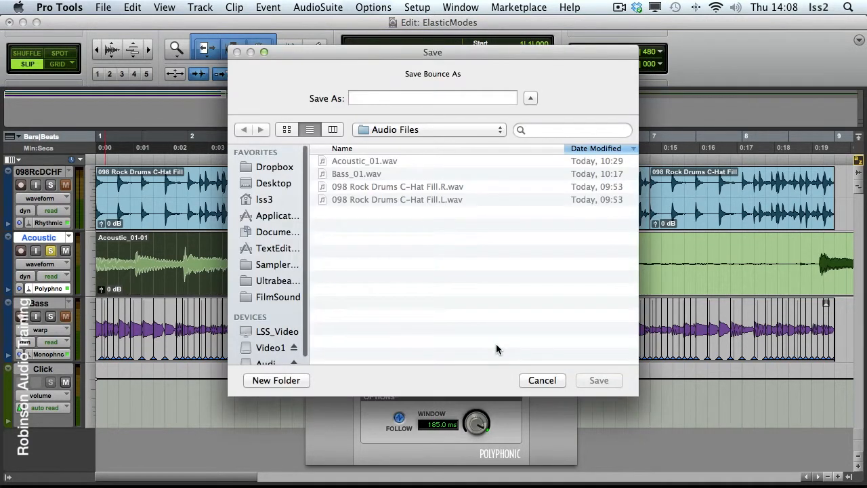
pyautogui.write('Follow')
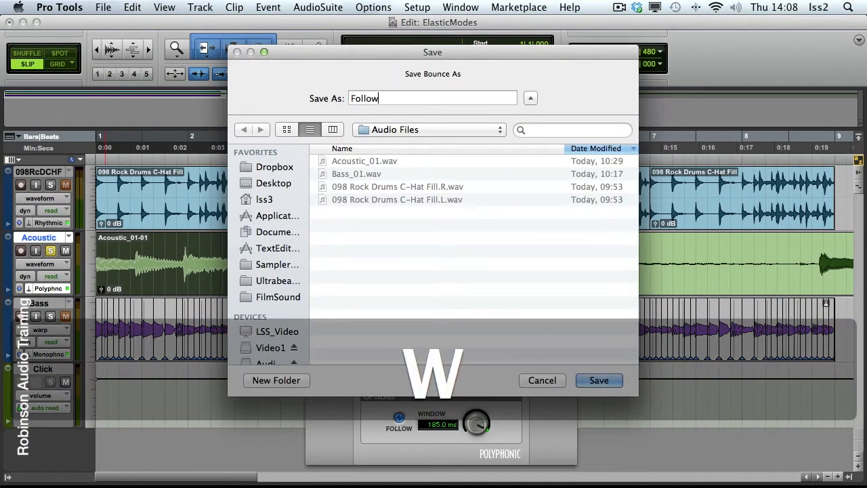
pyautogui.write('On')
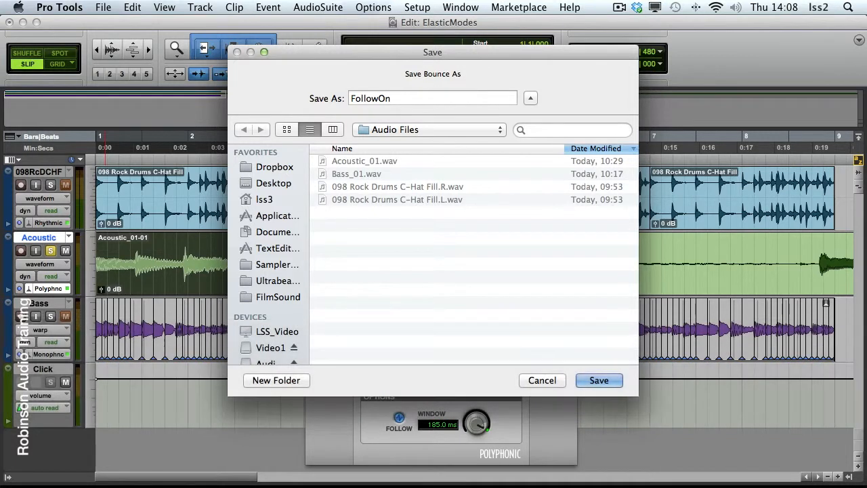
pyautogui.press('Return')
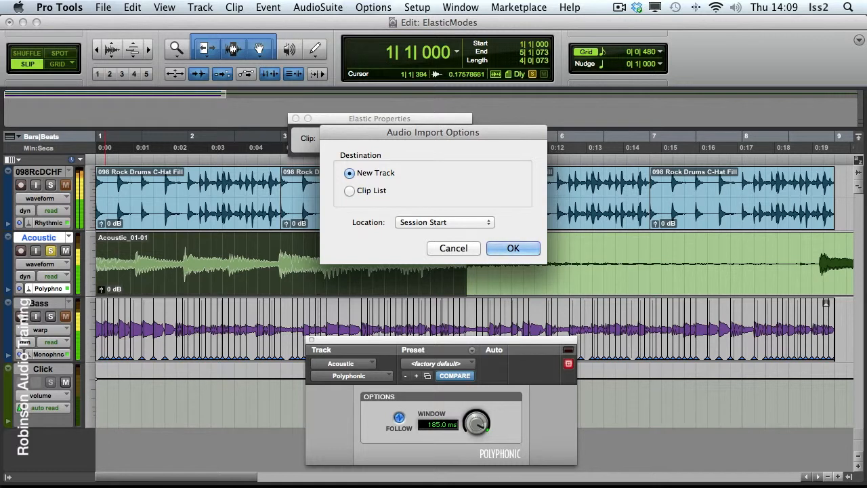
pyautogui.press('Return')
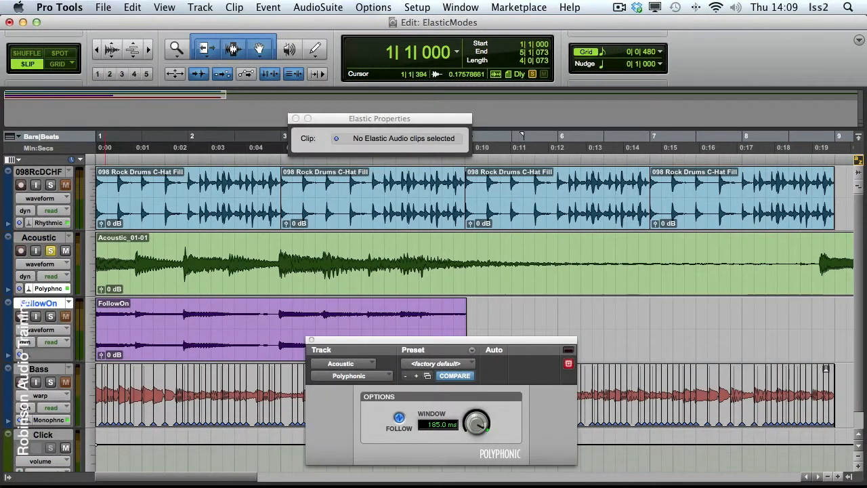
# Disable the Polyphonic Follow option, bounce the same selection as FollowOff and import it to a new track at Session Start
pyautogui.click(401, 418)
pyautogui.press('alt+super+b')
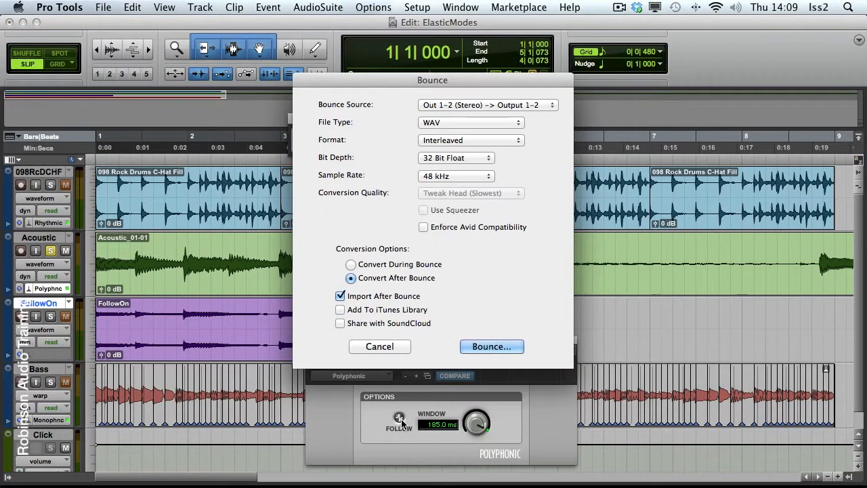
pyautogui.press('Return')
pyautogui.write('F')
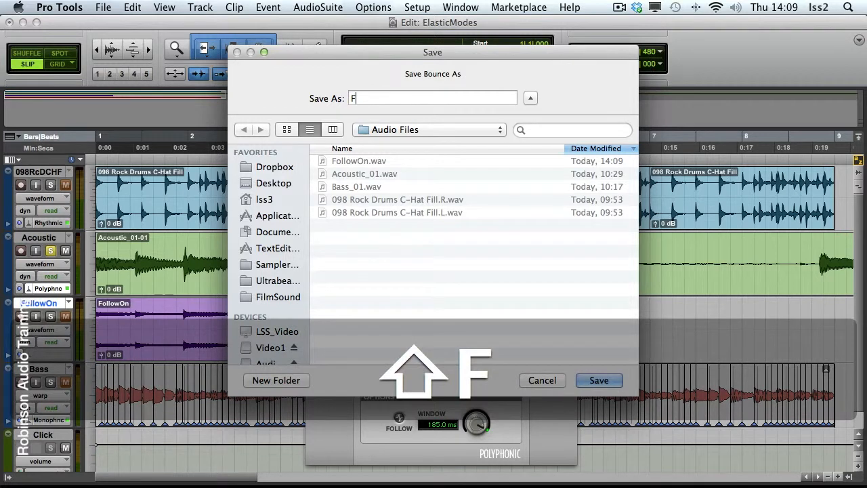
pyautogui.write('ollowOff')
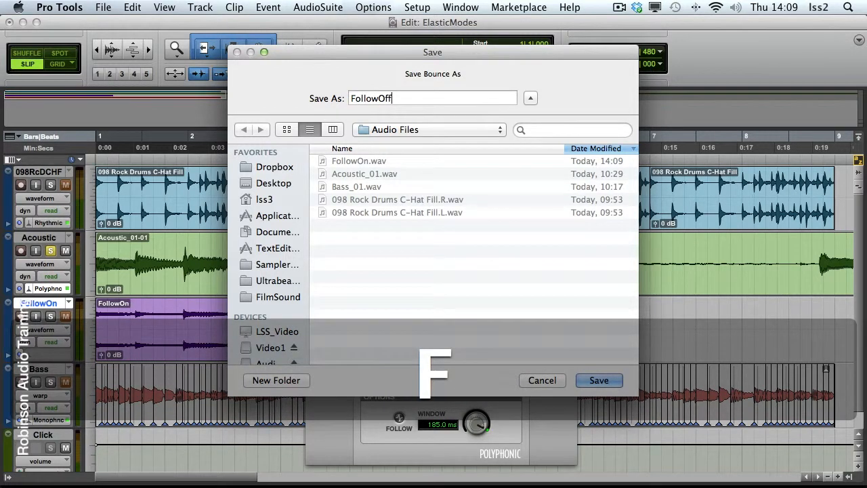
pyautogui.press('Return')
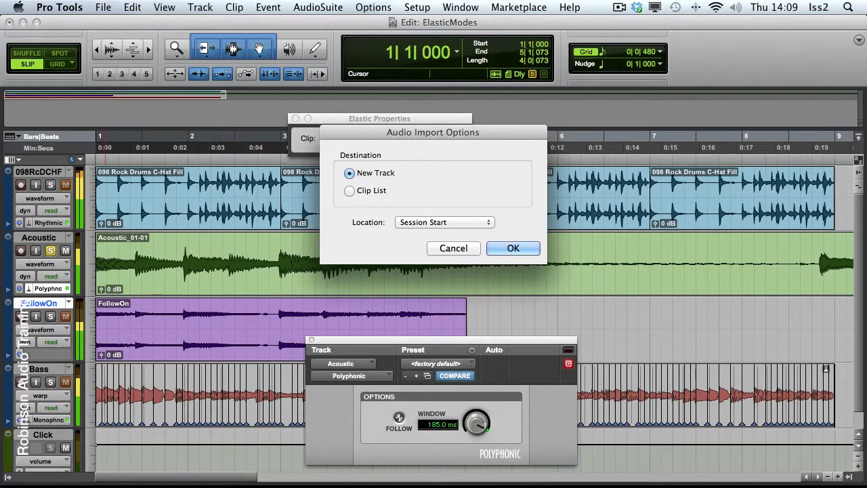
pyautogui.press('Return')
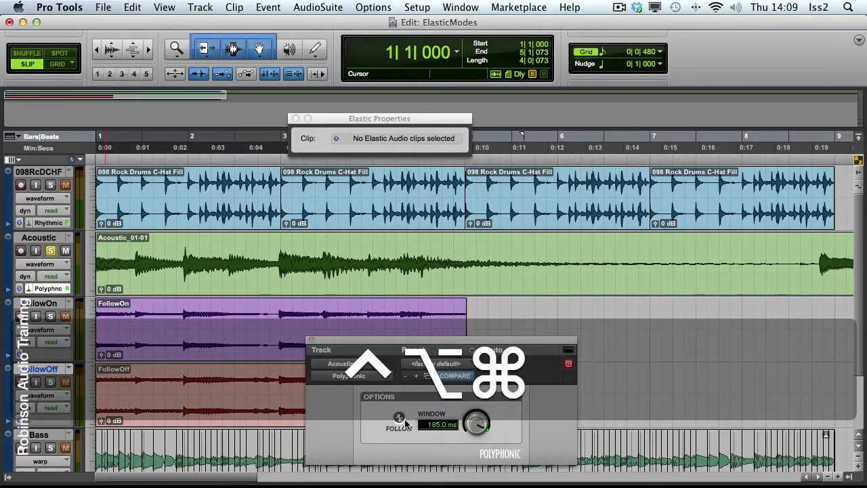
# Close the floating Elastic Audio windows and play back the FollowOn track soloed
pyautogui.press('ctrl+alt+super+w')
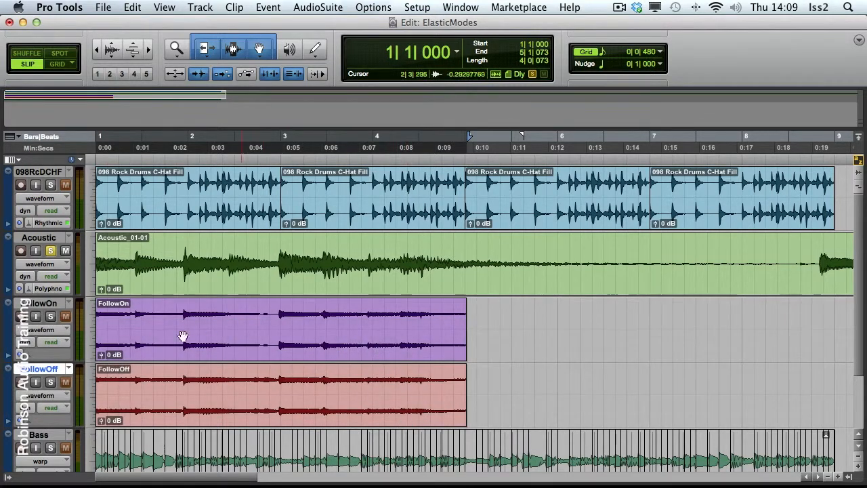
pyautogui.click(51, 316)
pyautogui.press('space')
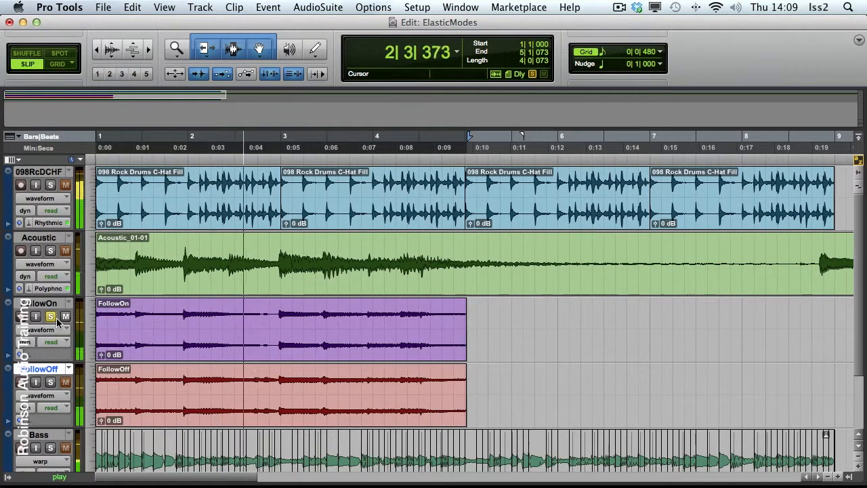
pyautogui.press('space')
# Solo the FollowOff track and play it back for comparison
pyautogui.click(51, 382)
pyautogui.press('space')
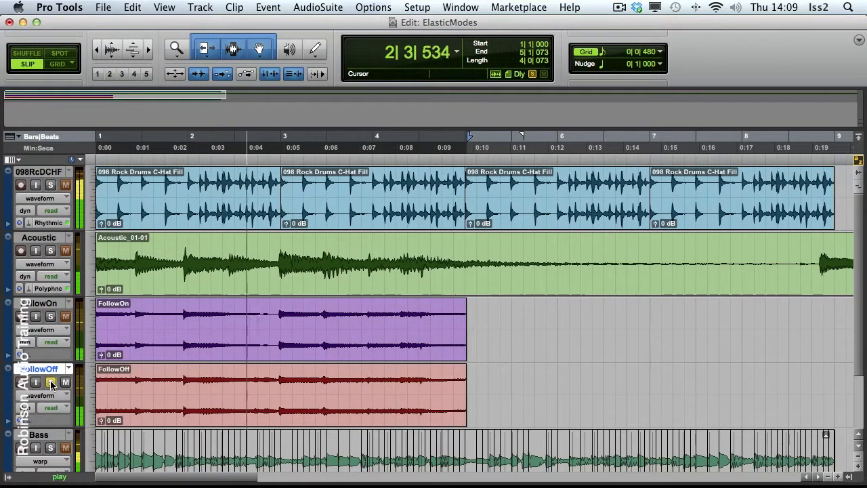
pyautogui.press('space')
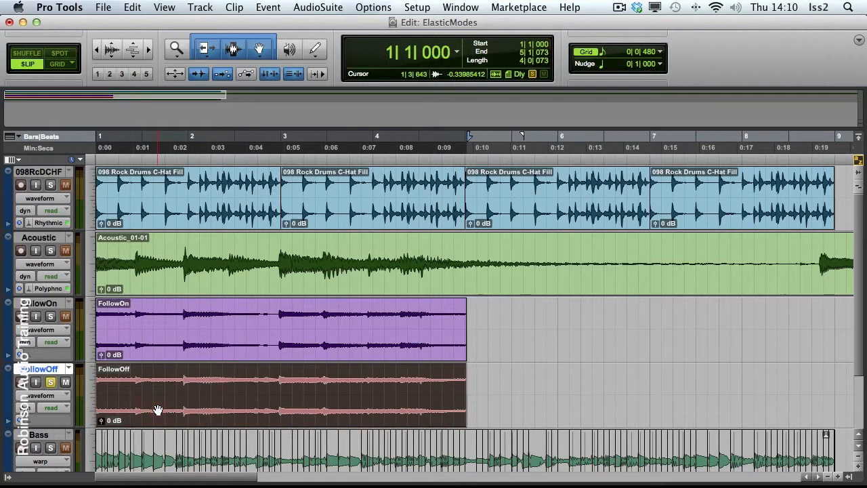
# Render the AudioSuite Invert process on the FollowOff clip
pyautogui.click(312, 7)
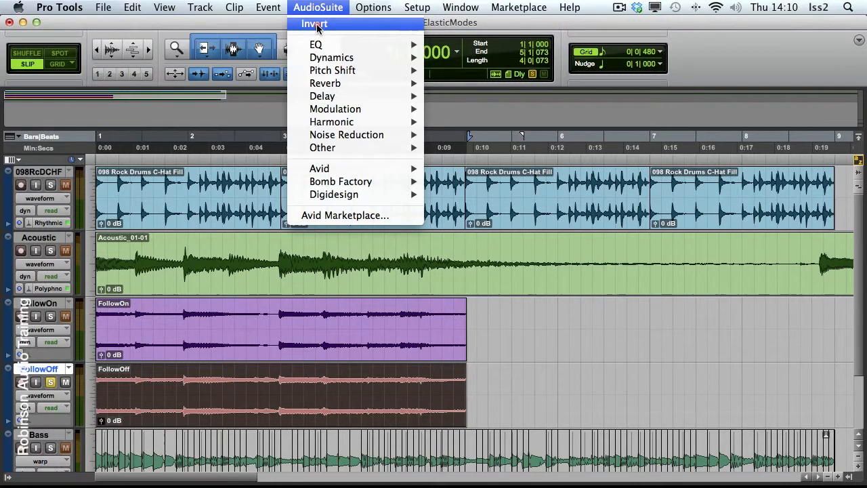
pyautogui.click(317, 25)
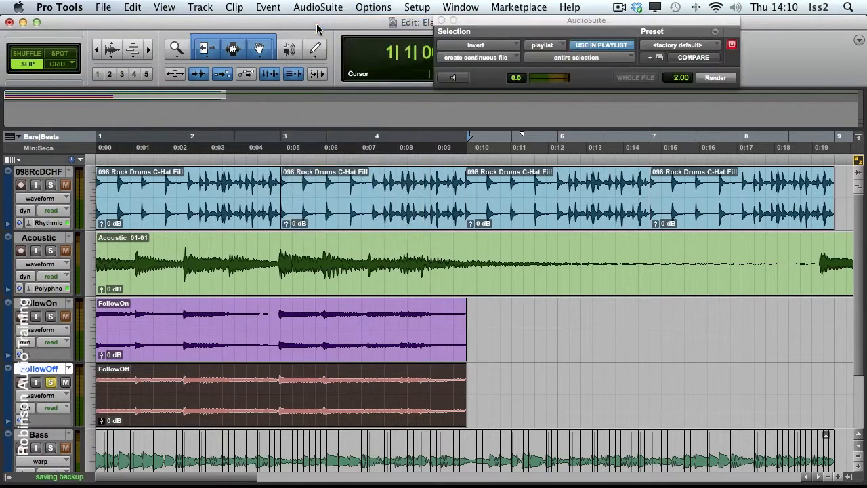
pyautogui.click(716, 78)
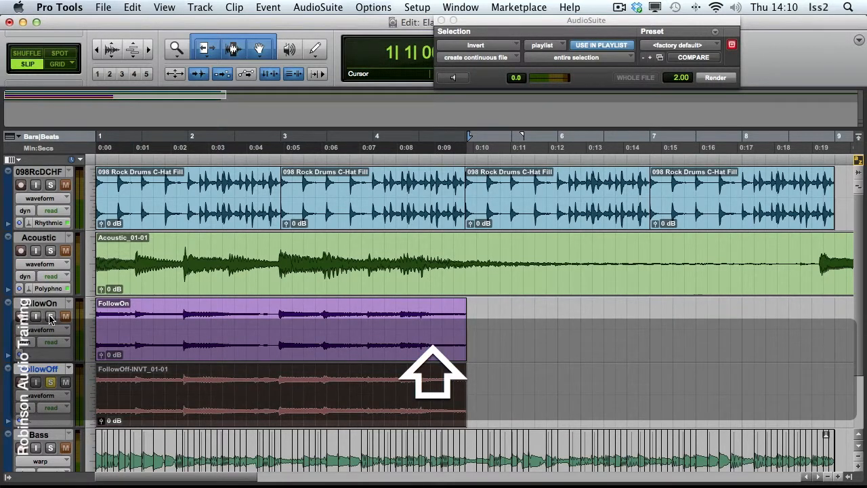
# Add the FollowOn track to the solo and play it together with the inverted FollowOff clip
pyautogui.click(50, 316)
pyautogui.press('space')
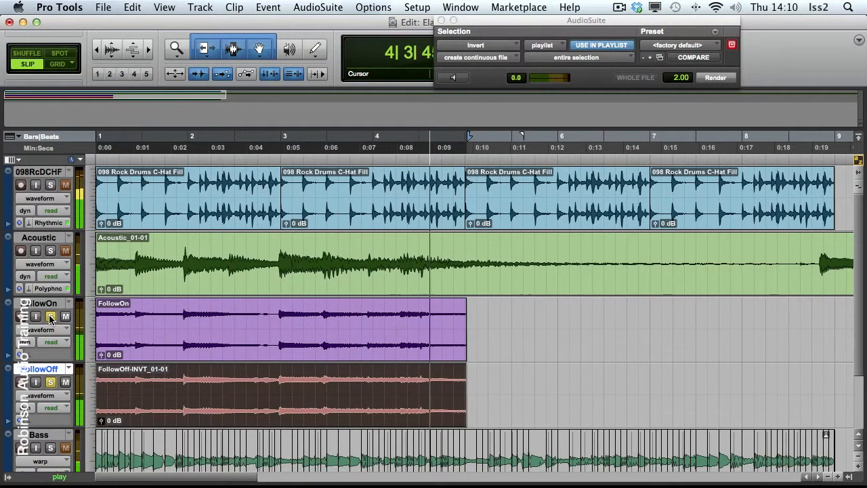
pyautogui.press('space')
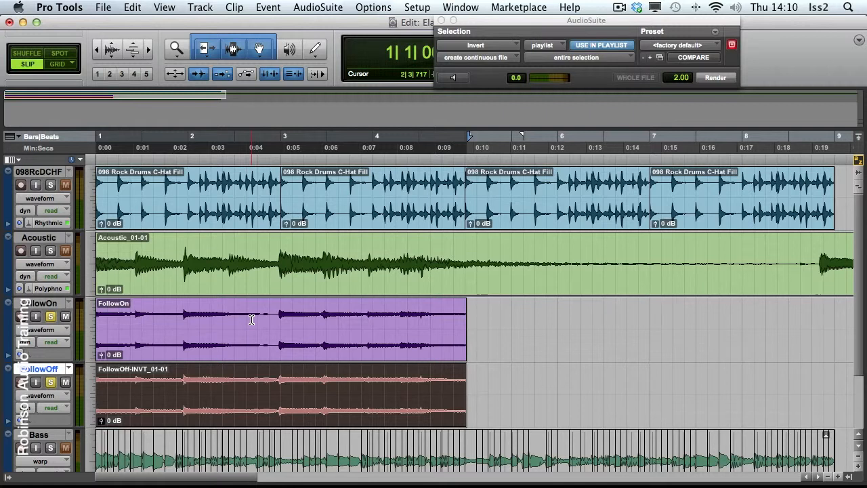
# Close the AudioSuite window, then hide the FollowOn and FollowOff tracks and make them inactive
pyautogui.press('ctrl+alt+super')
pyautogui.press('ctrl+alt+super+w')
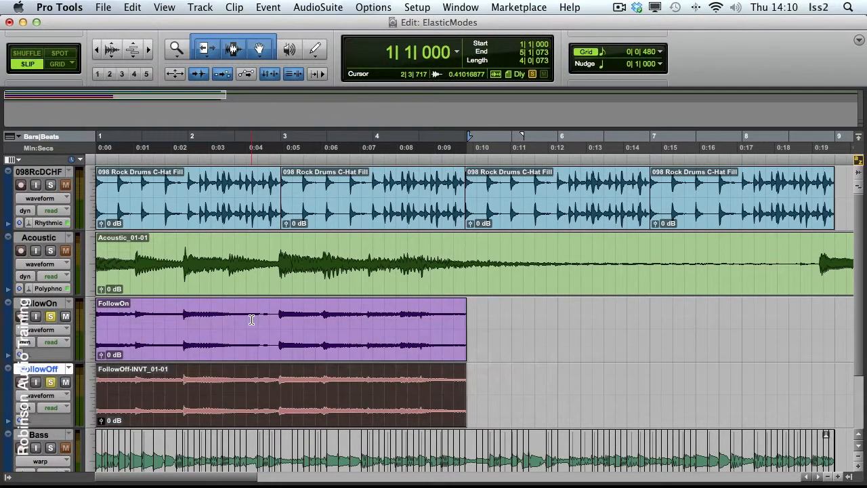
pyautogui.click(38, 303)
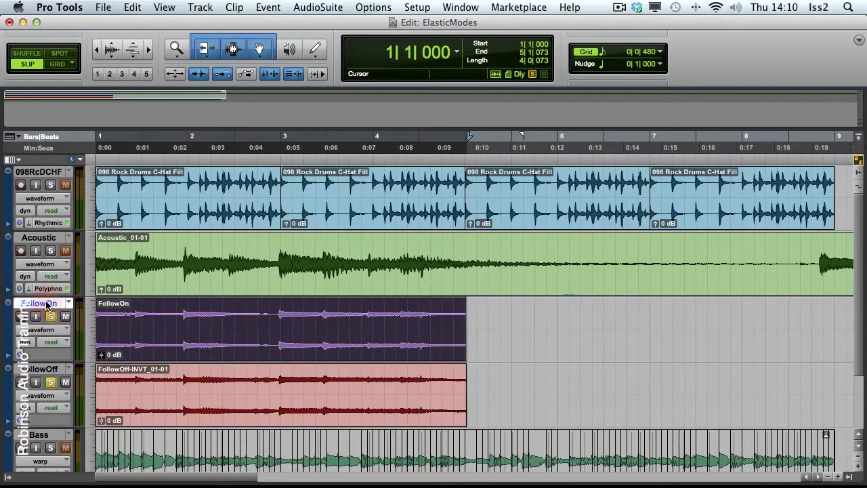
pyautogui.keyDown('shift'); pyautogui.click(42, 372); pyautogui.keyUp('shift')
pyautogui.rightClick(43, 373)
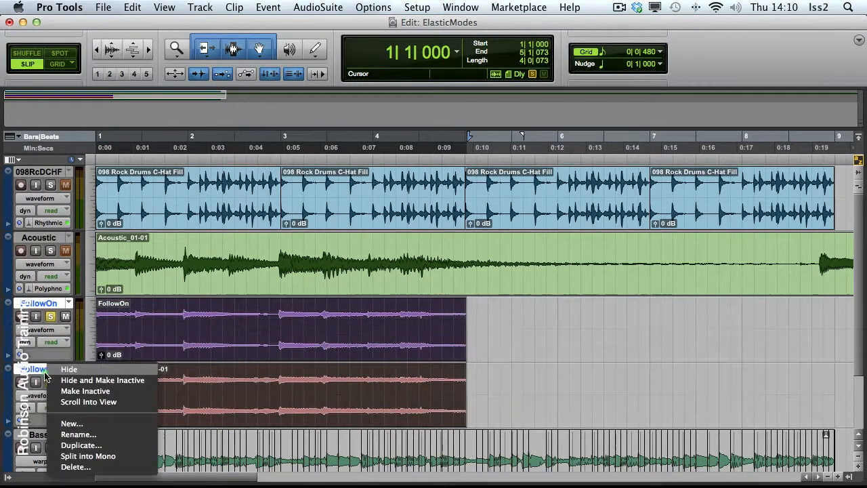
pyautogui.click(102, 381)
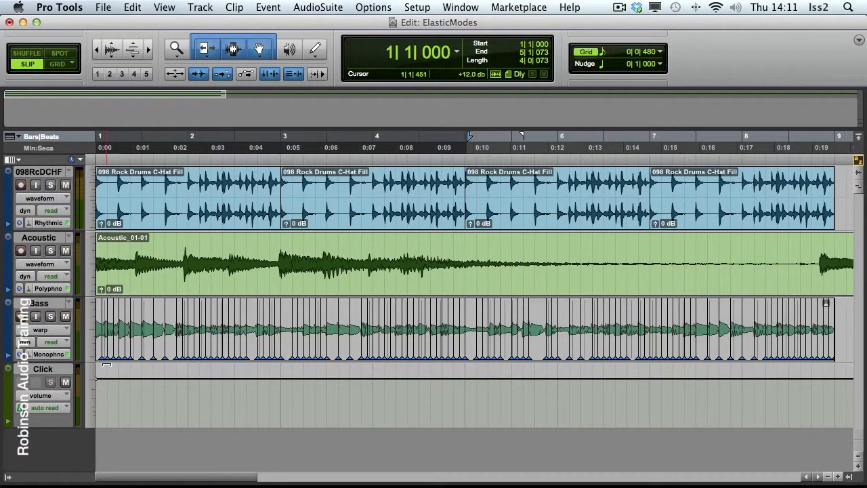